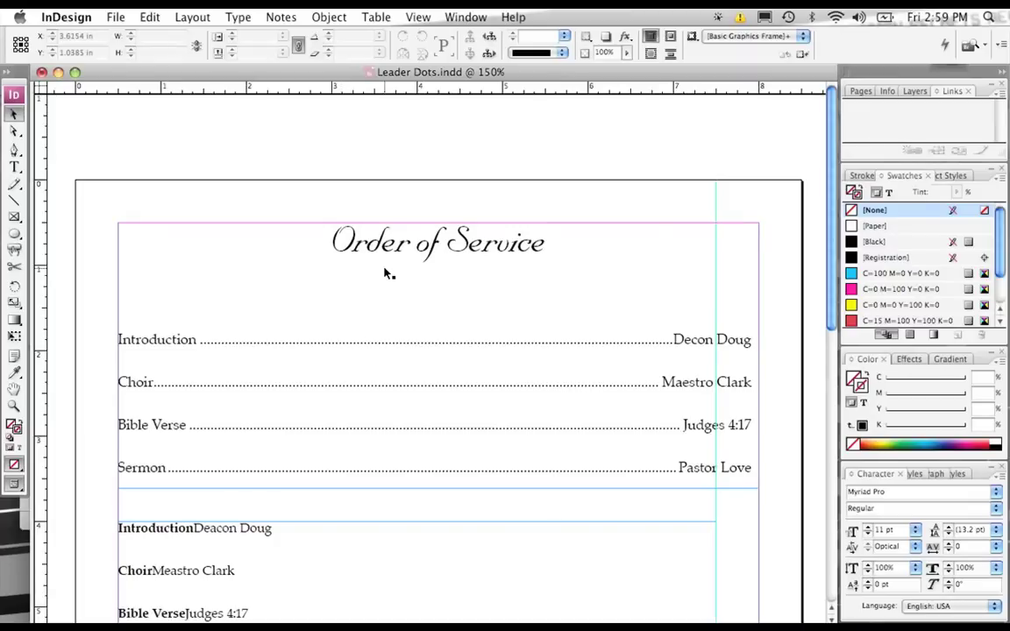
Step: Select the lower service list's text frame and start editing its text
scroll(384, 273, down, 5)
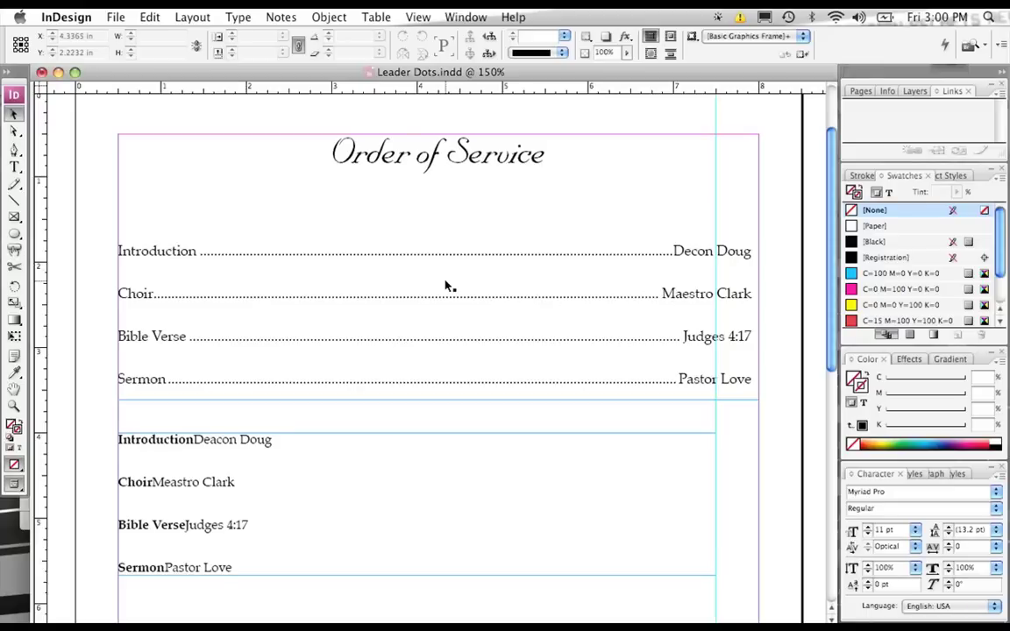
scroll(447, 285, down, 5)
click(246, 280)
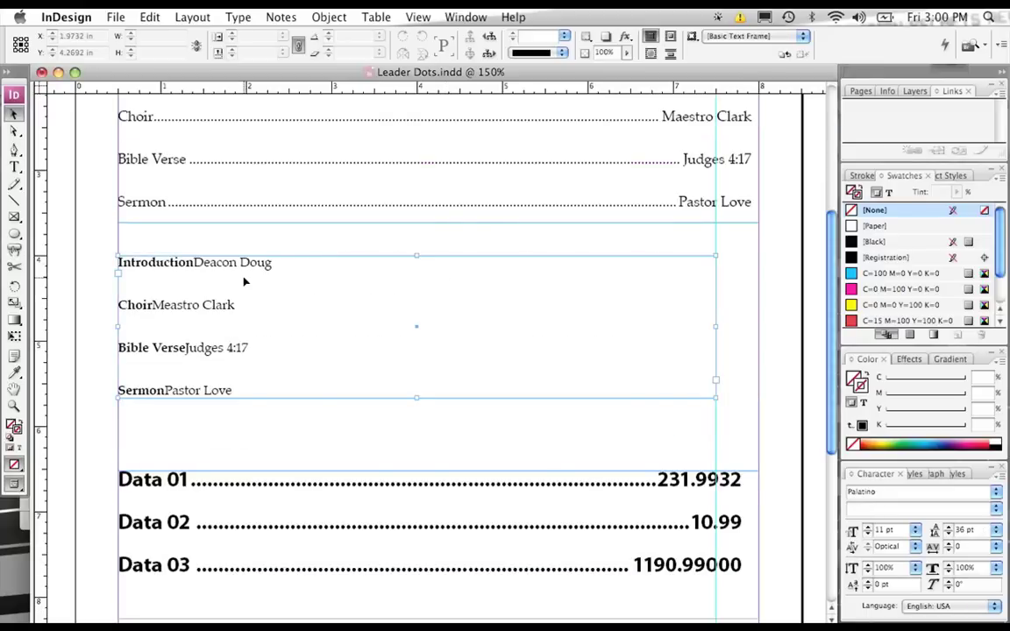
scroll(507, 251, up, 1)
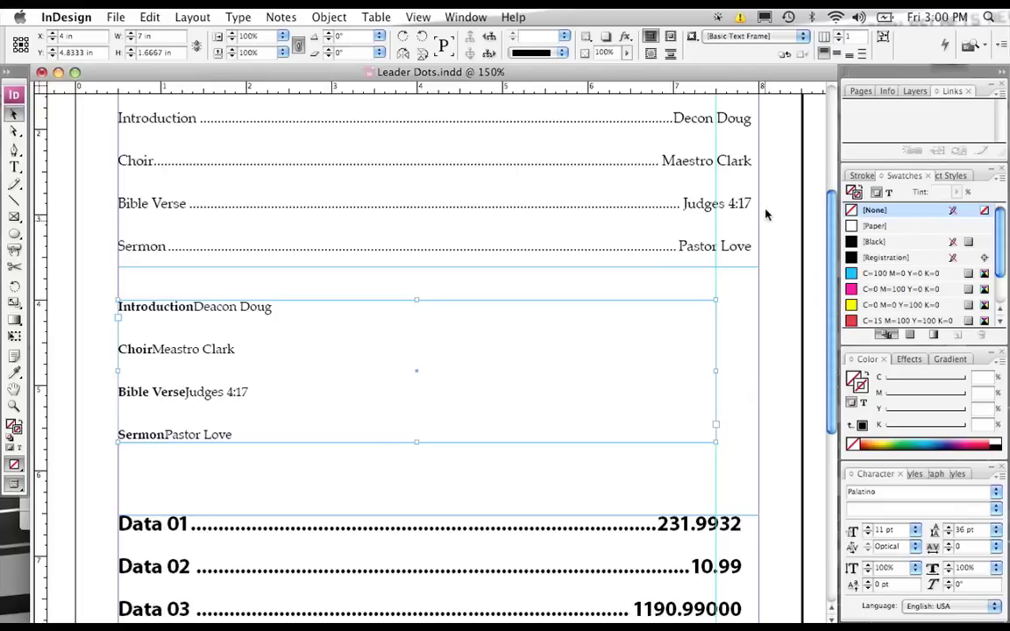
scroll(622, 160, up, 1)
scroll(354, 273, up, 1)
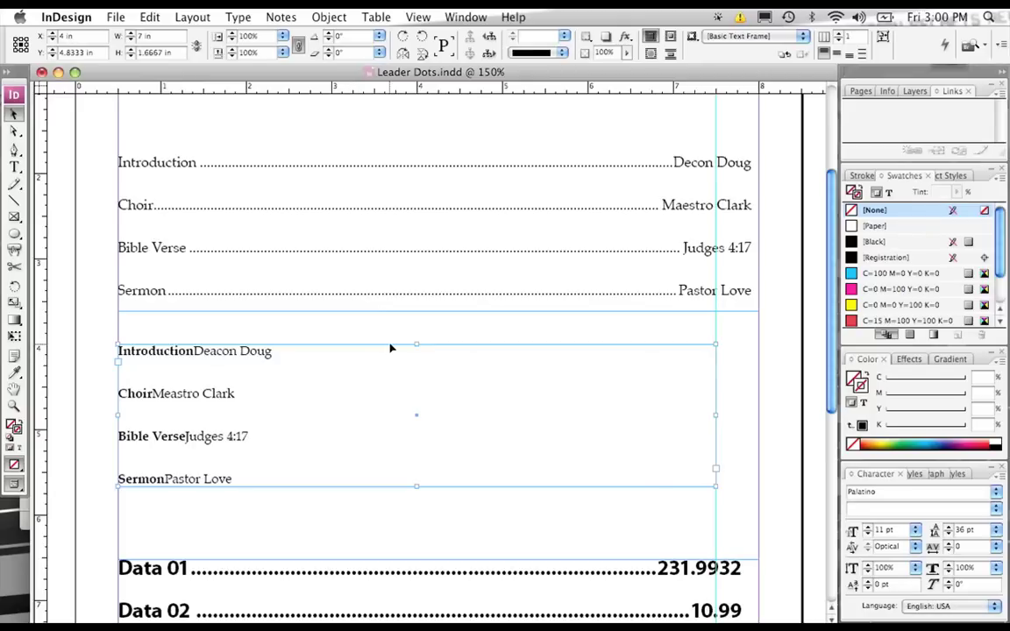
scroll(392, 349, up, 1)
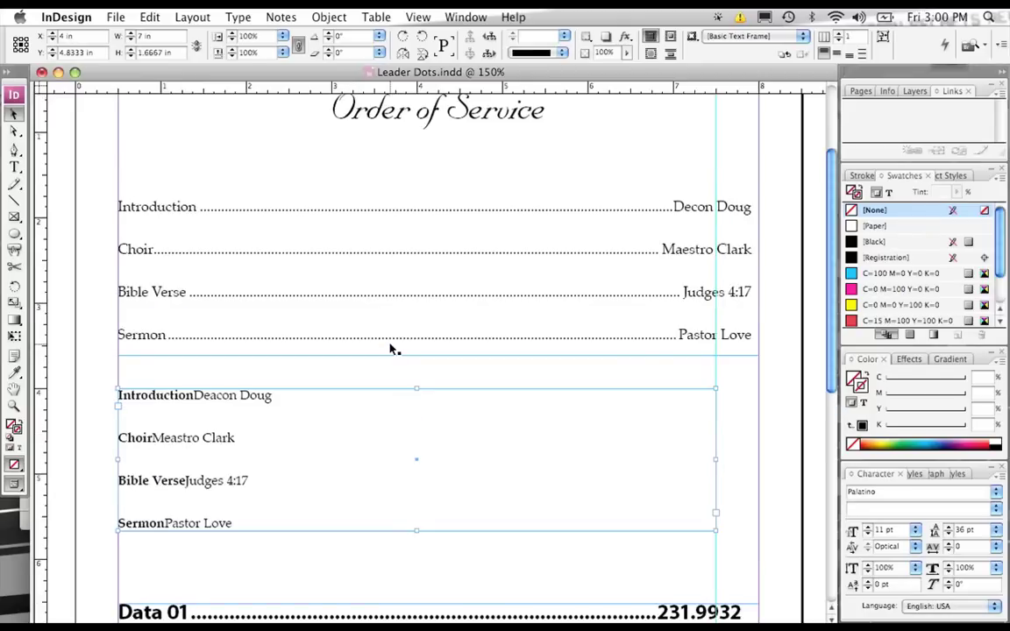
double_click(200, 395)
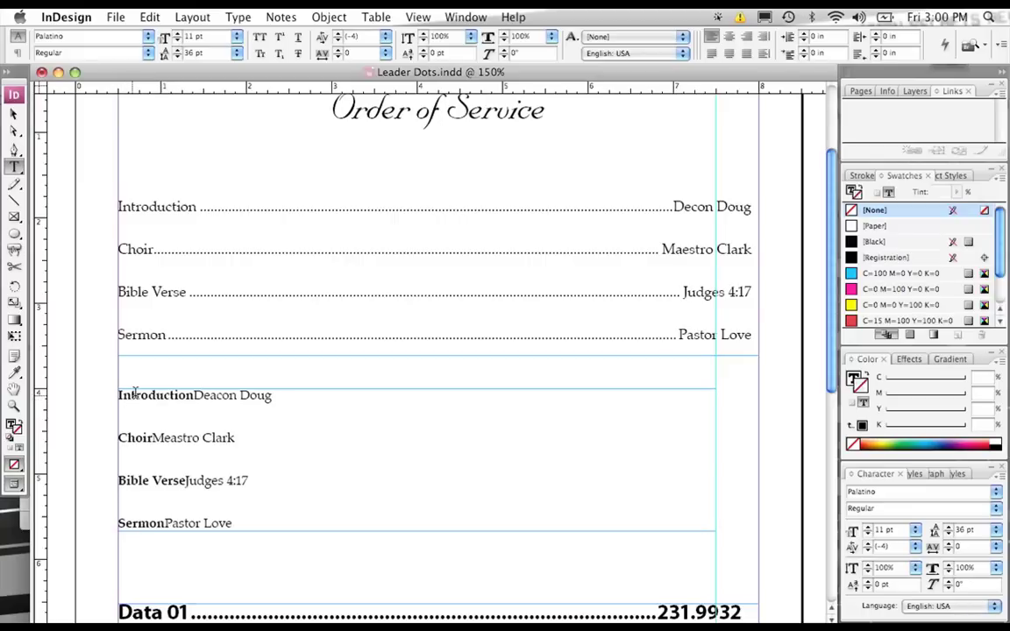
Step: Insert a tab after Introduction, Choir, Bible Verse and Sermon in the lower list
click(198, 405)
key(Left)
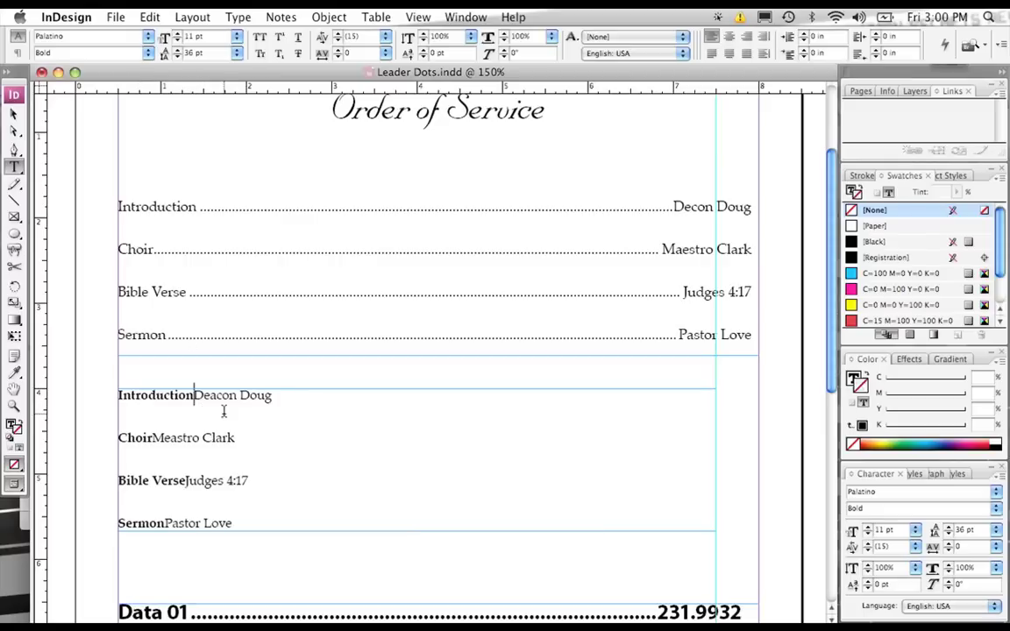
key(Tab)
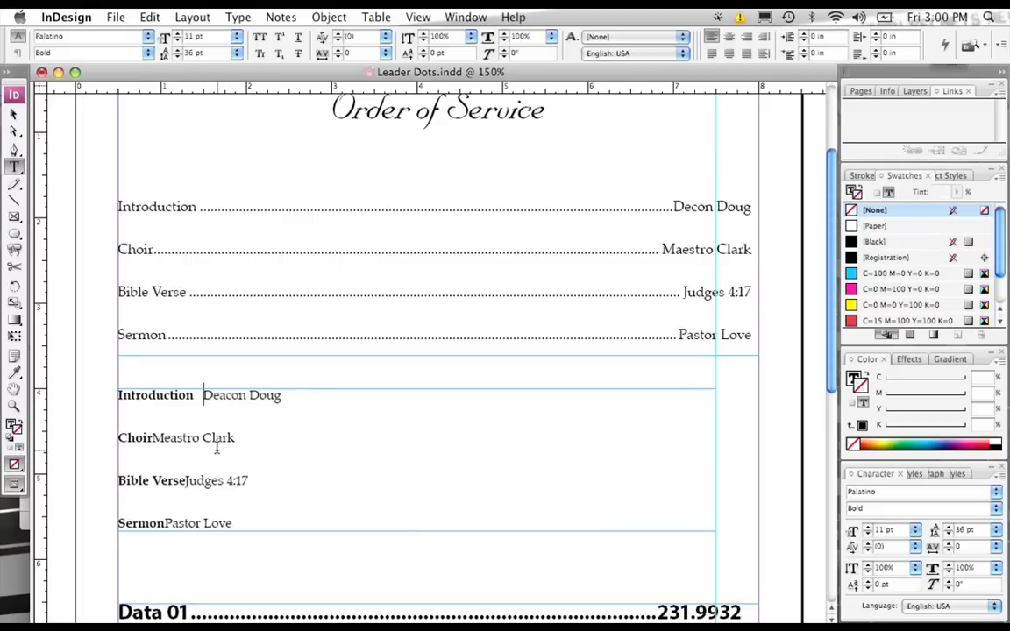
click(153, 438)
key(Tab)
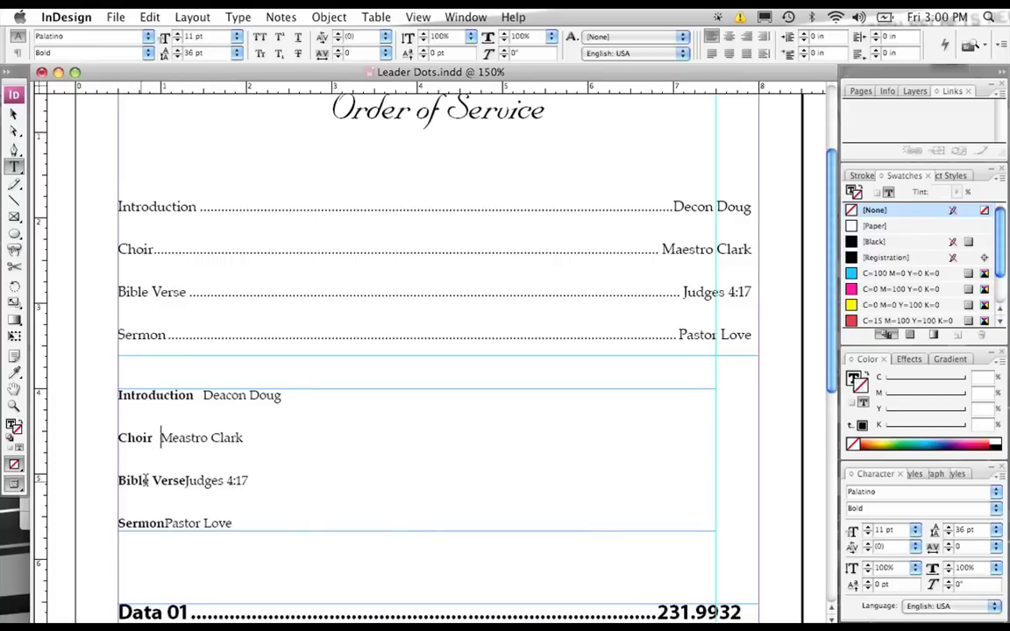
click(186, 481)
key(Tab)
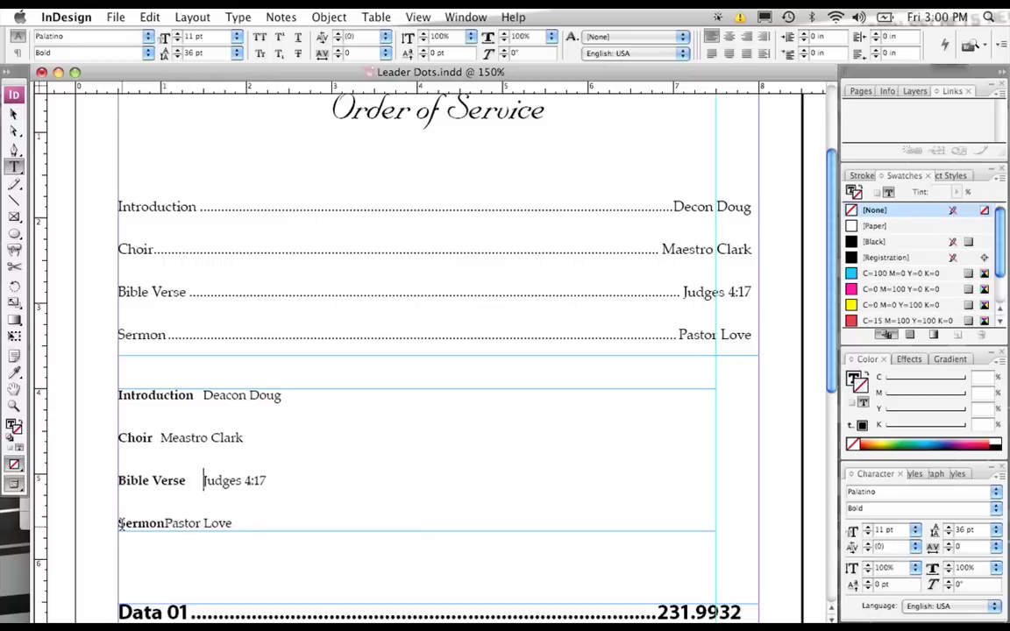
click(165, 523)
key(Tab)
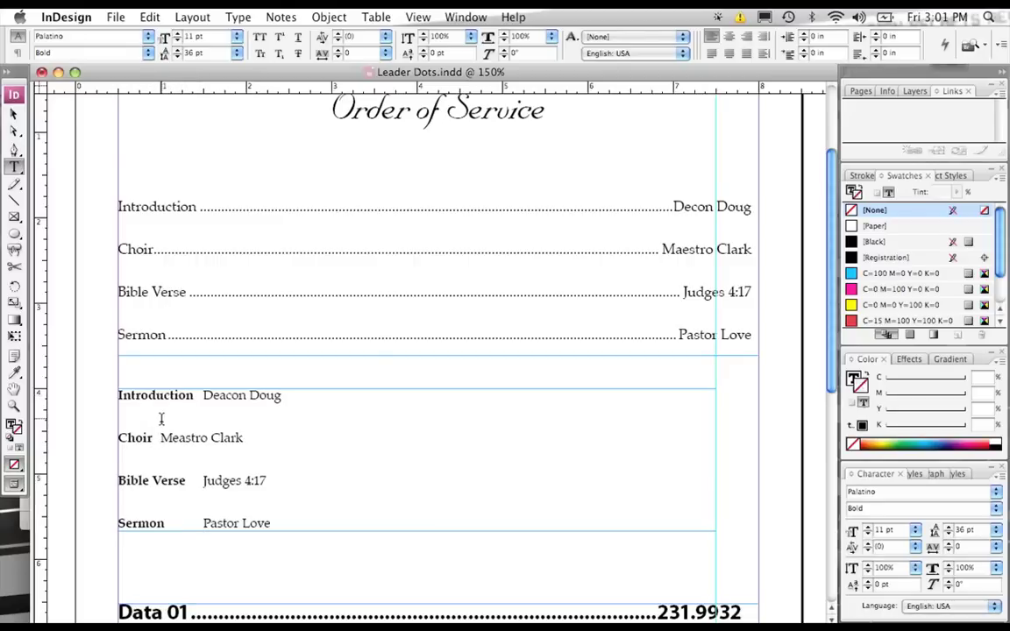
key(Down)
key(Down)
key(Down)
Step: Select the Introduction-to-Sermon lines and open the Tabs panel from the Type menu
click(121, 395)
drag(121, 396, 312, 513)
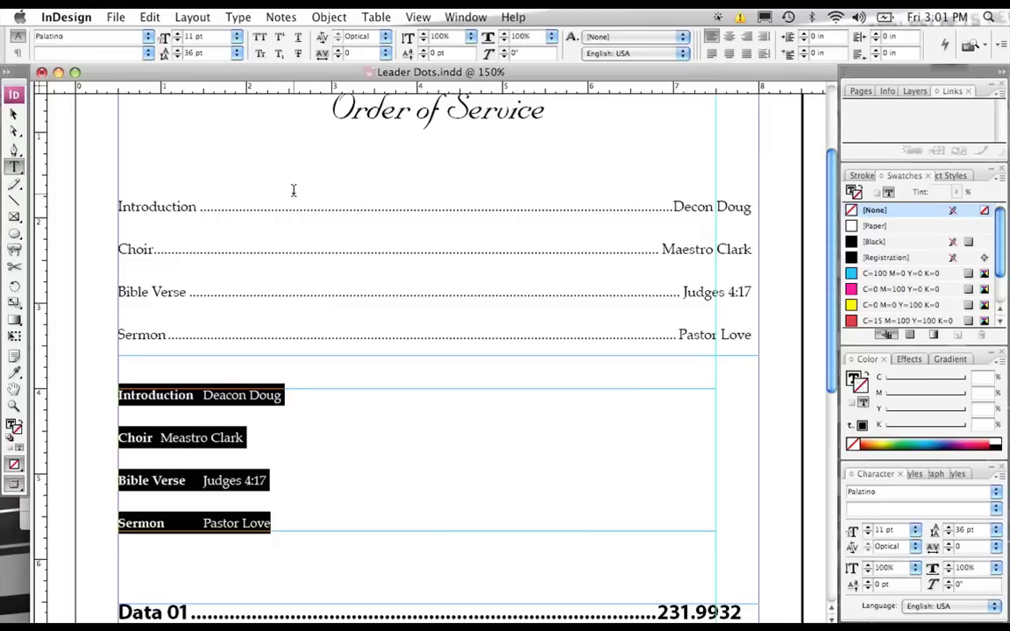
click(247, 20)
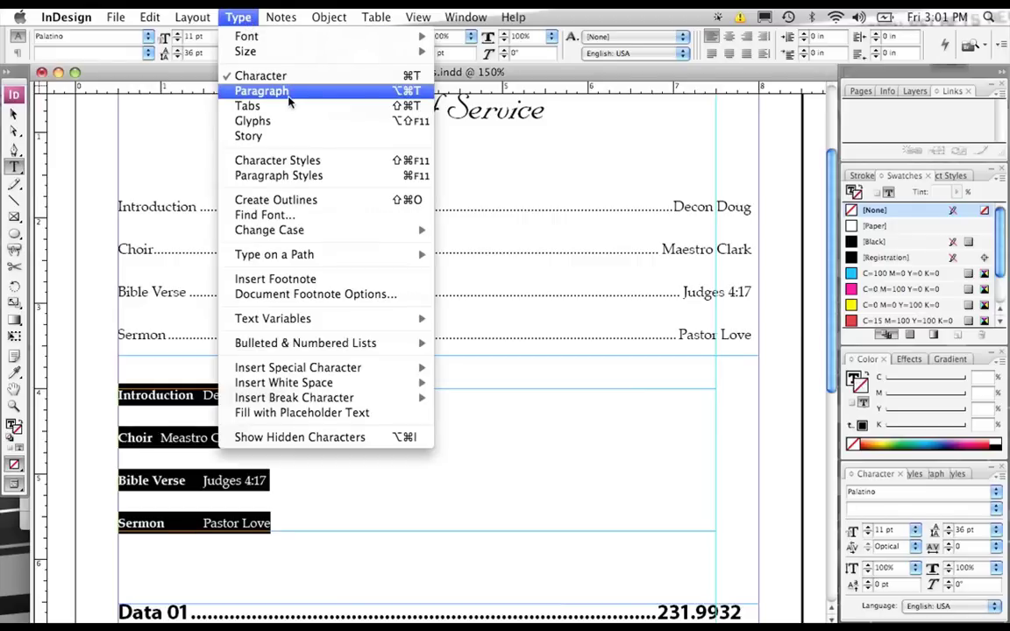
click(303, 107)
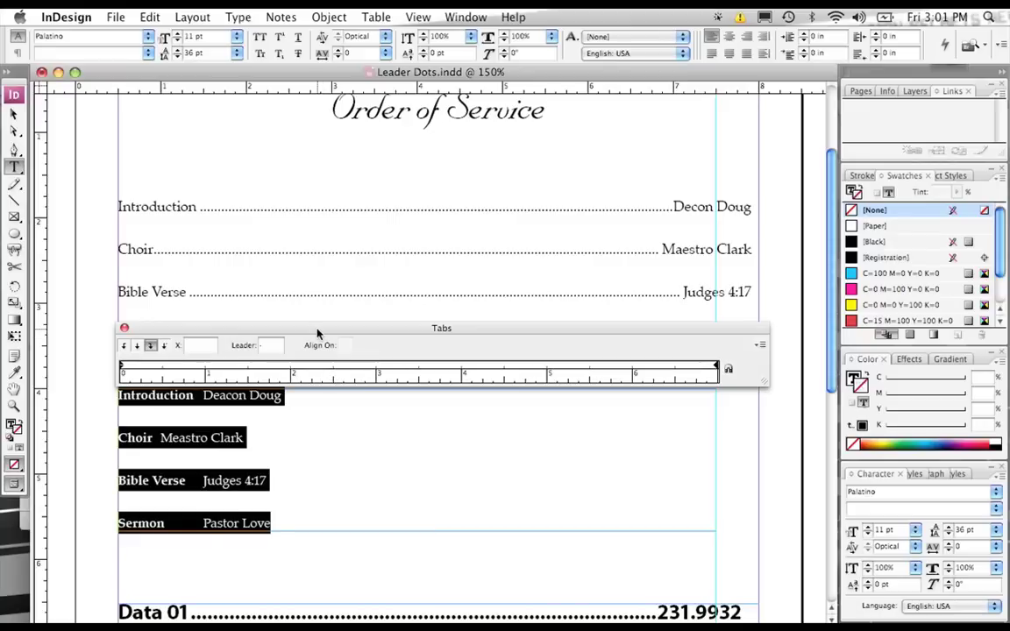
Step: Add a right-justified tab stop with an empty leader, settling at 4.6528 in
drag(317, 333, 321, 311)
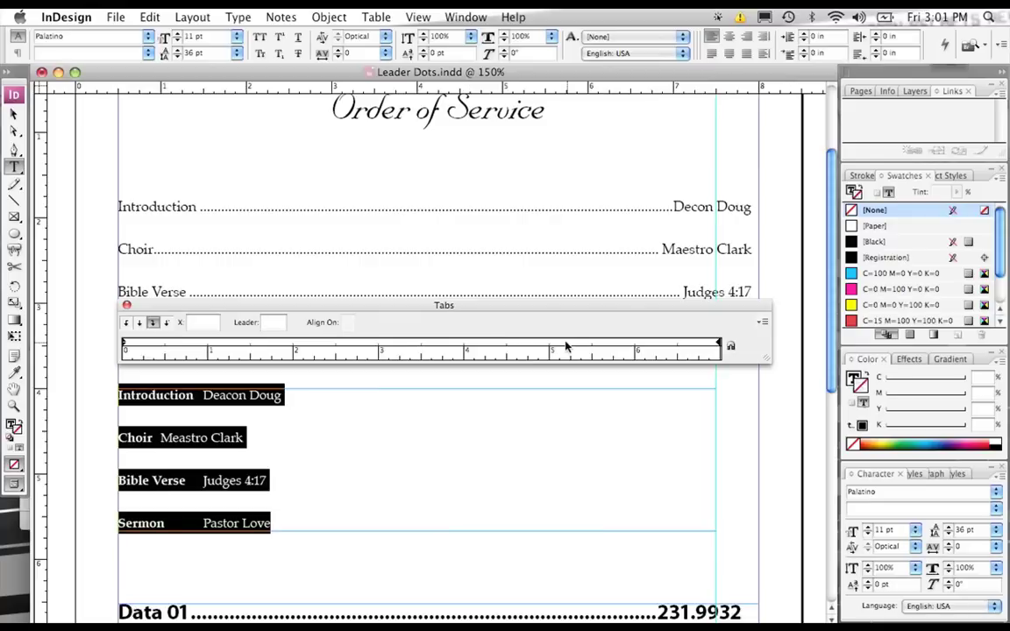
drag(565, 347, 466, 344)
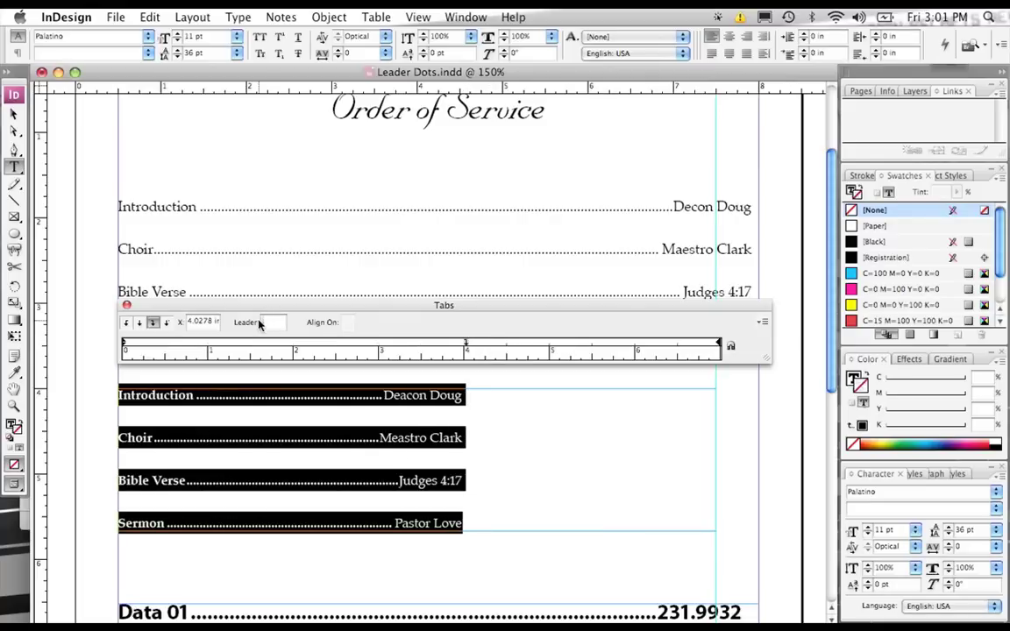
key(BackSpace)
key(Tab)
drag(467, 346, 428, 347)
drag(590, 353, 654, 349)
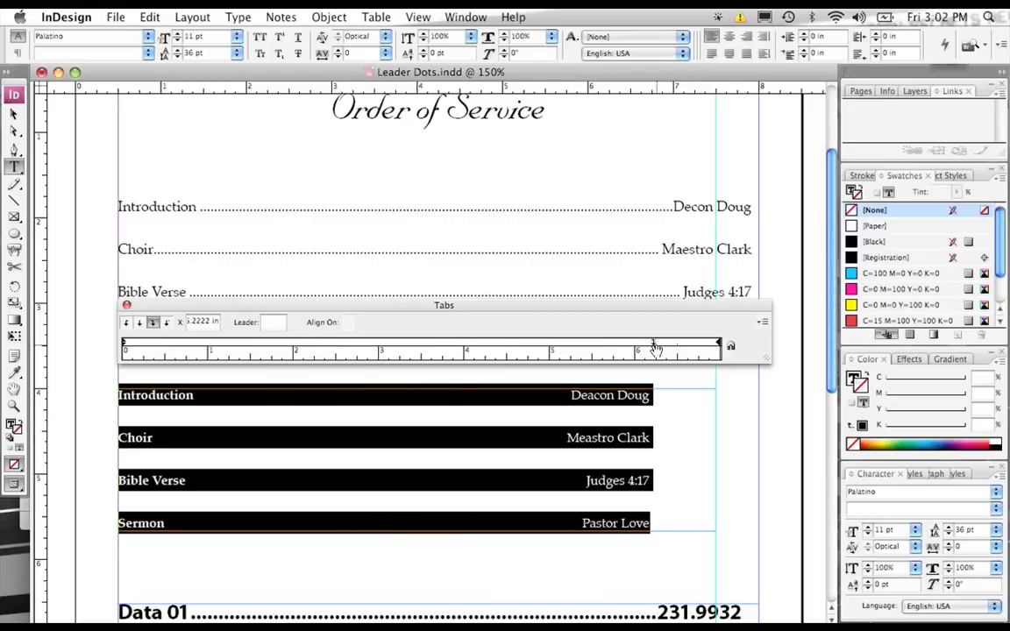
drag(656, 348, 520, 348)
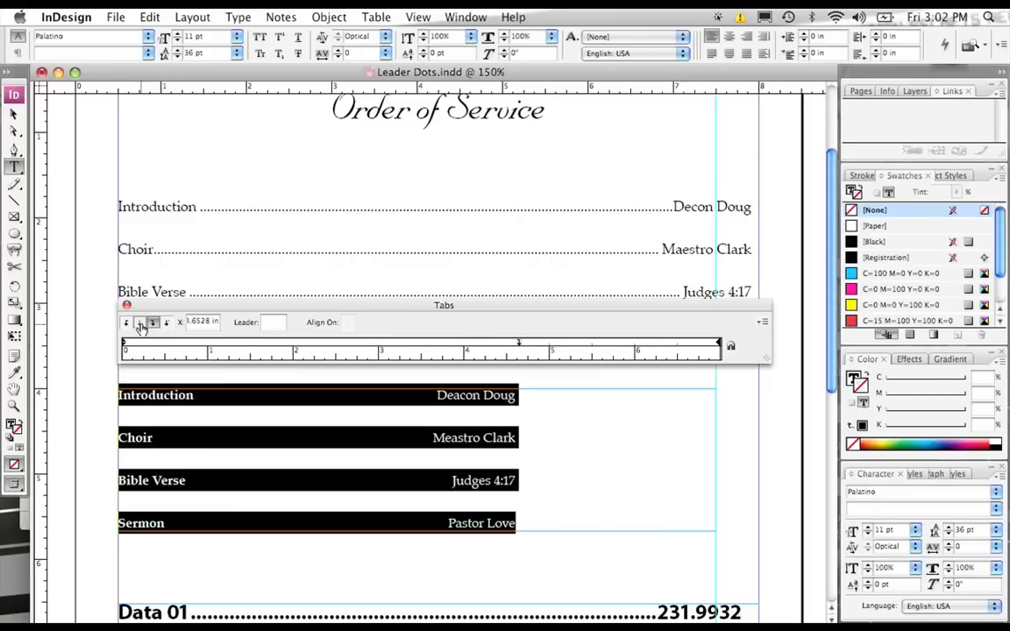
Step: Try Center and Left tab alignments, then right-align the stop and drag it to about 6.82 in
click(139, 324)
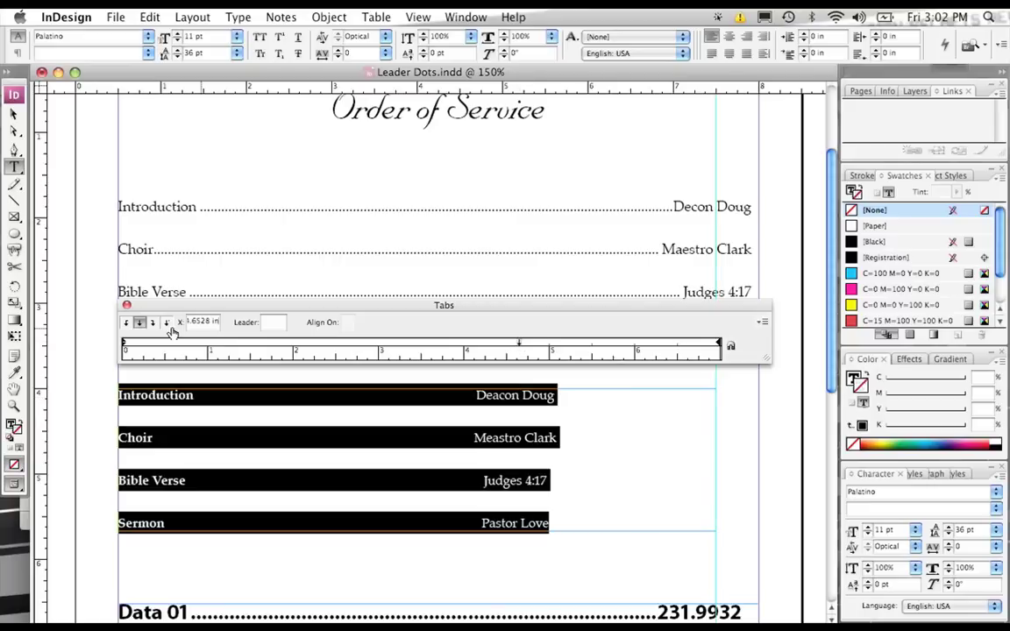
click(127, 324)
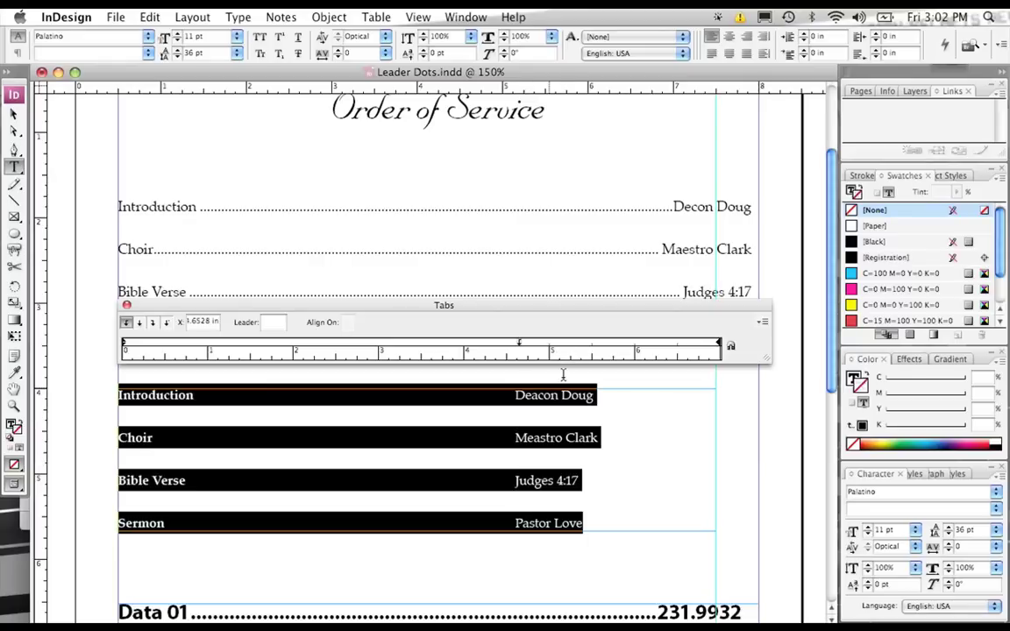
drag(520, 346, 618, 347)
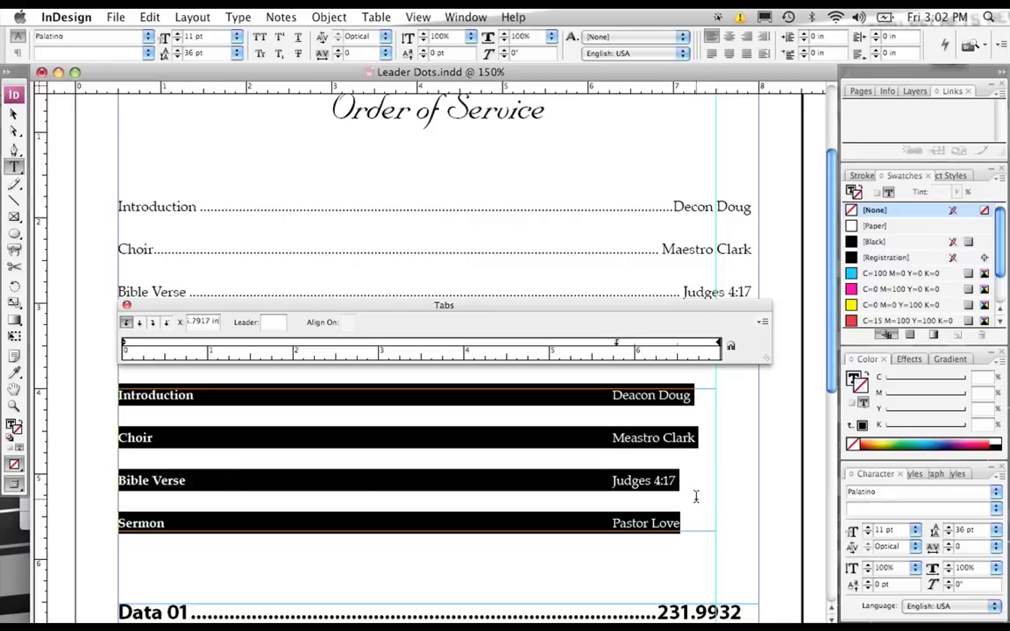
click(153, 324)
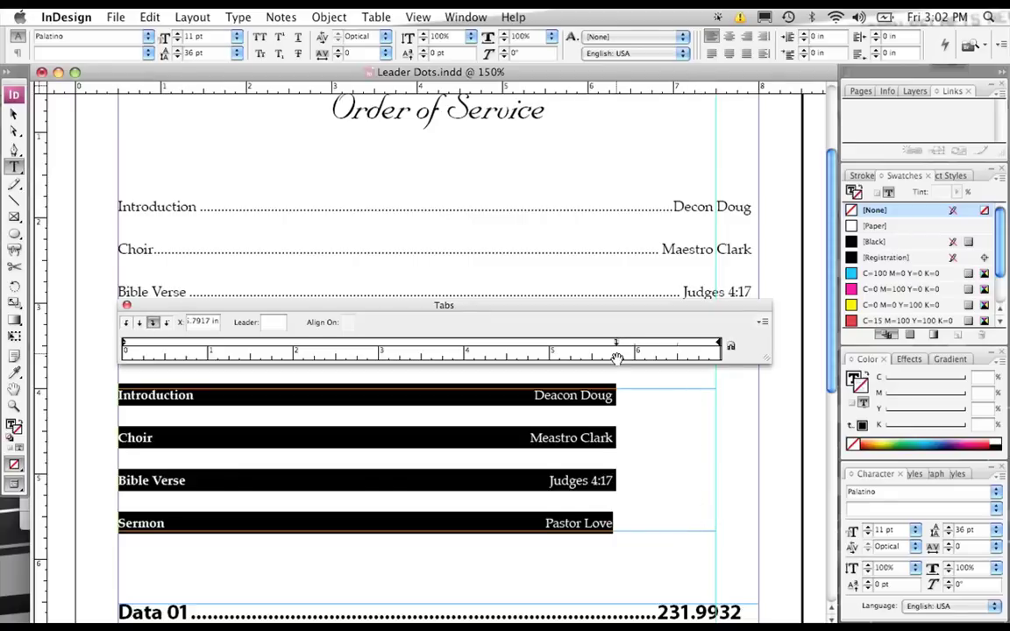
drag(617, 346, 705, 348)
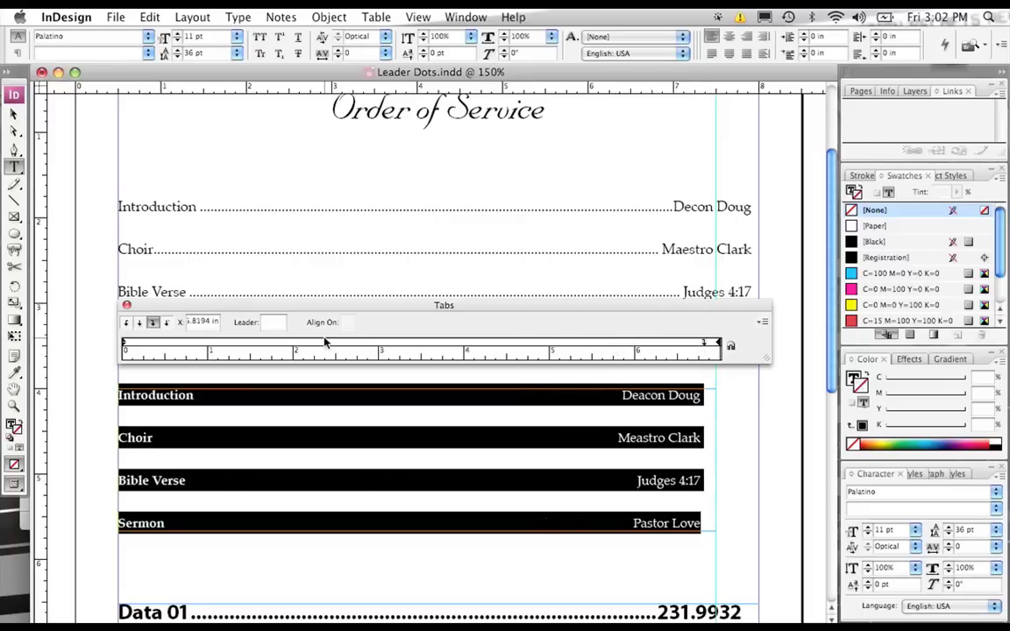
Step: Set the tab leader to a period and deselect to view the dot leaders
click(275, 322)
text(.)
key(Return)
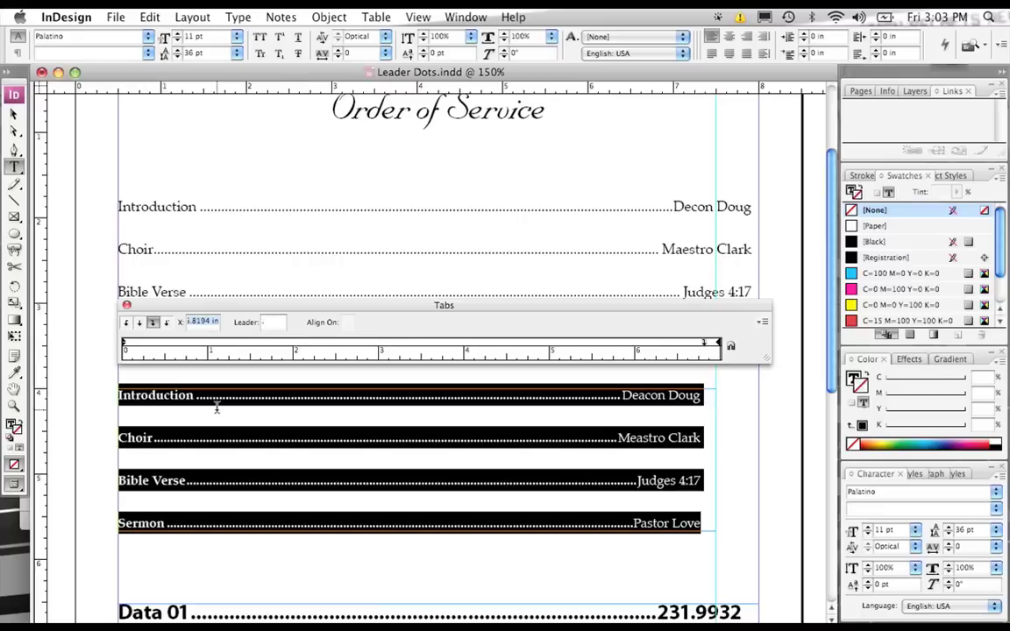
click(260, 410)
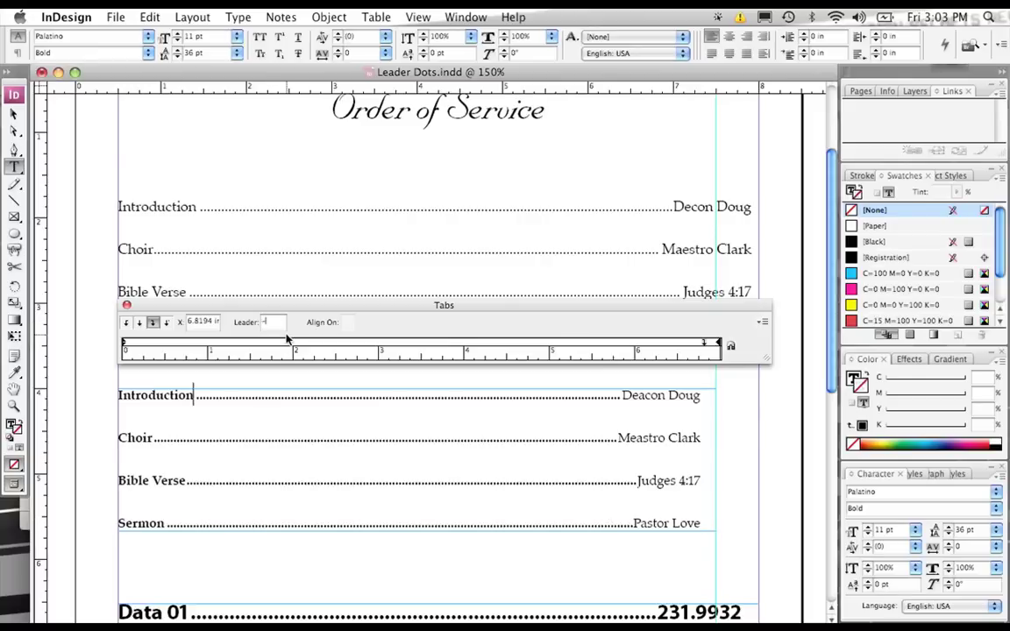
key(Tab)
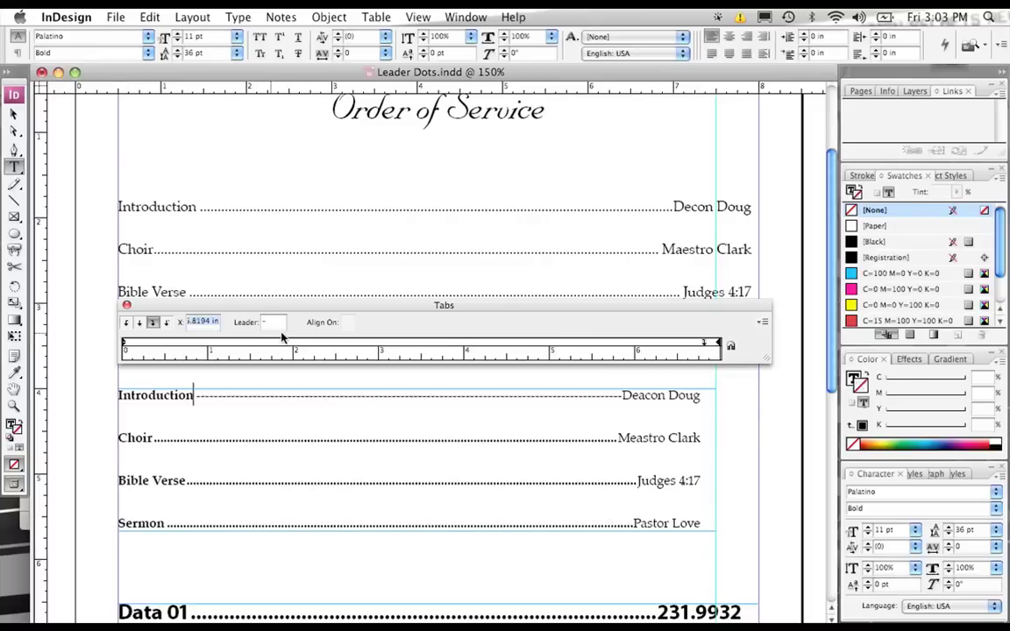
click(261, 322)
key(Return)
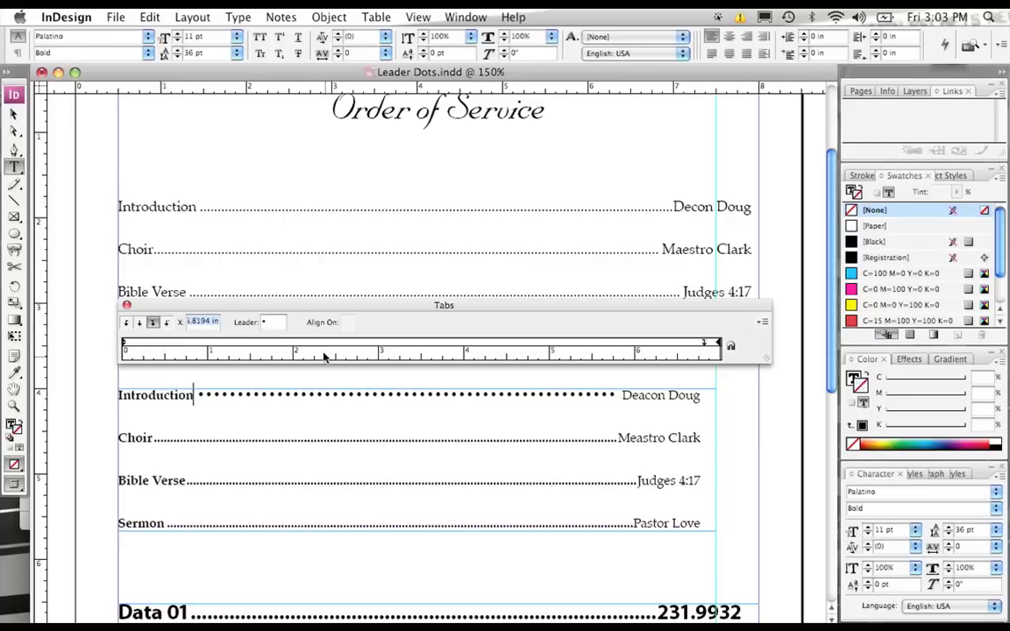
click(262, 322)
text(.)
key(Return)
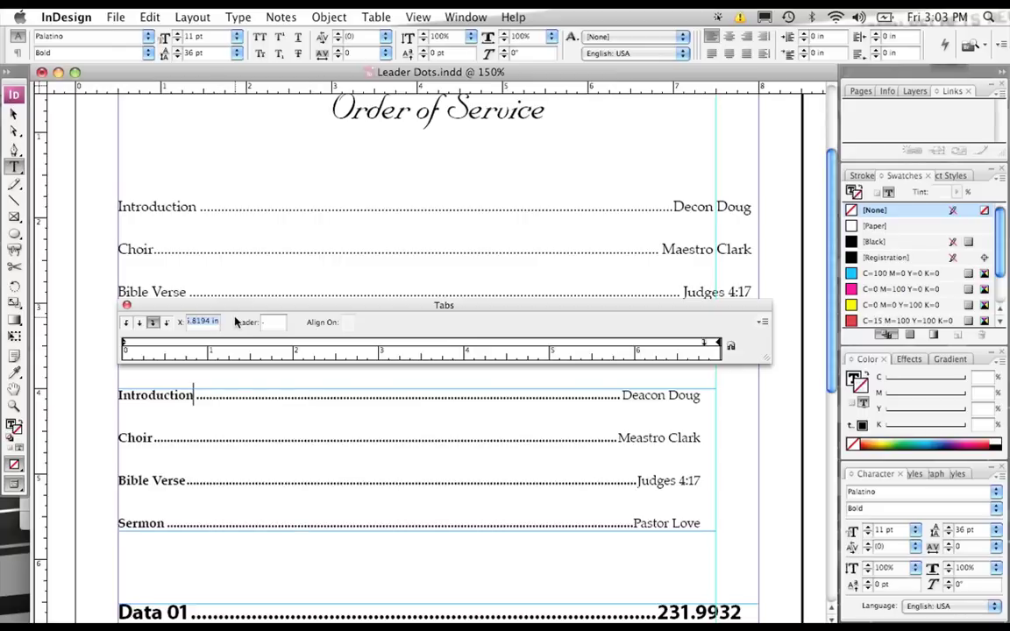
Step: Deselect the service list, scroll down to Data 01–03, and move the Tabs panel above them
key(Escape)
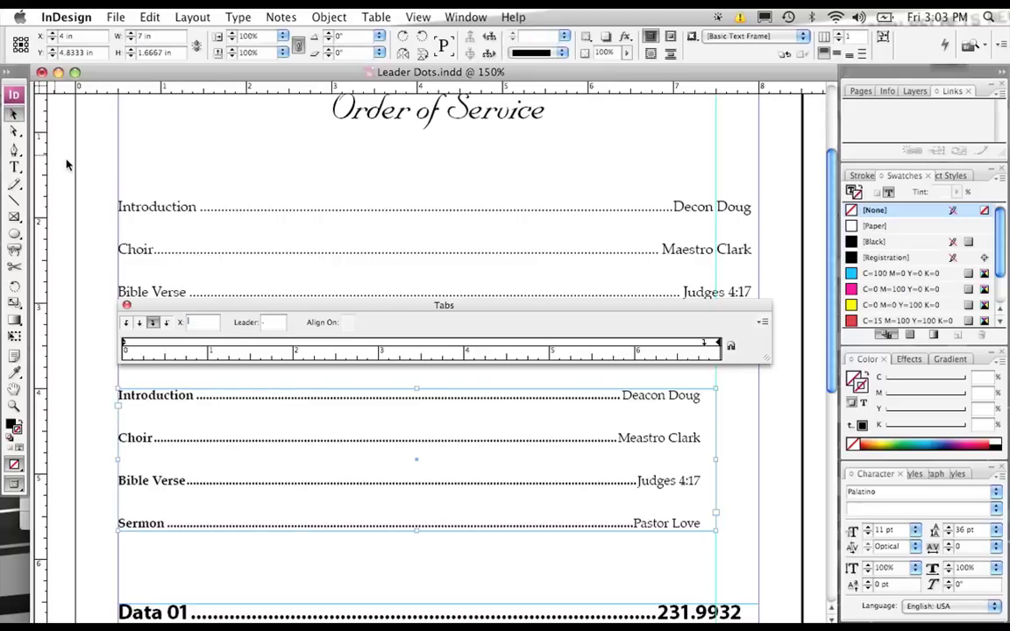
click(87, 233)
scroll(87, 233, down, 4)
scroll(219, 292, down, 2)
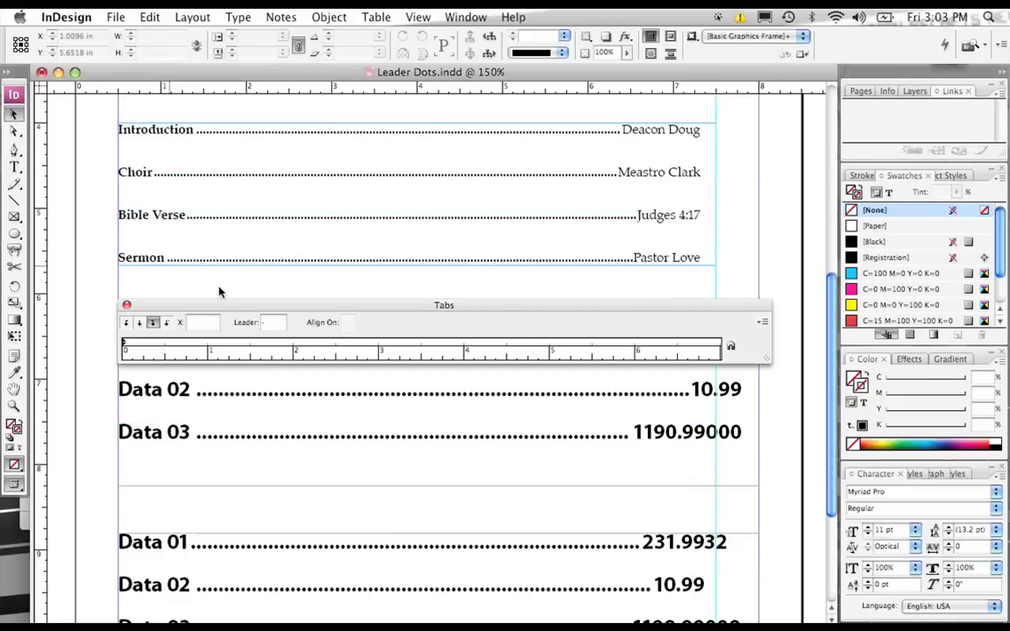
drag(249, 306, 246, 220)
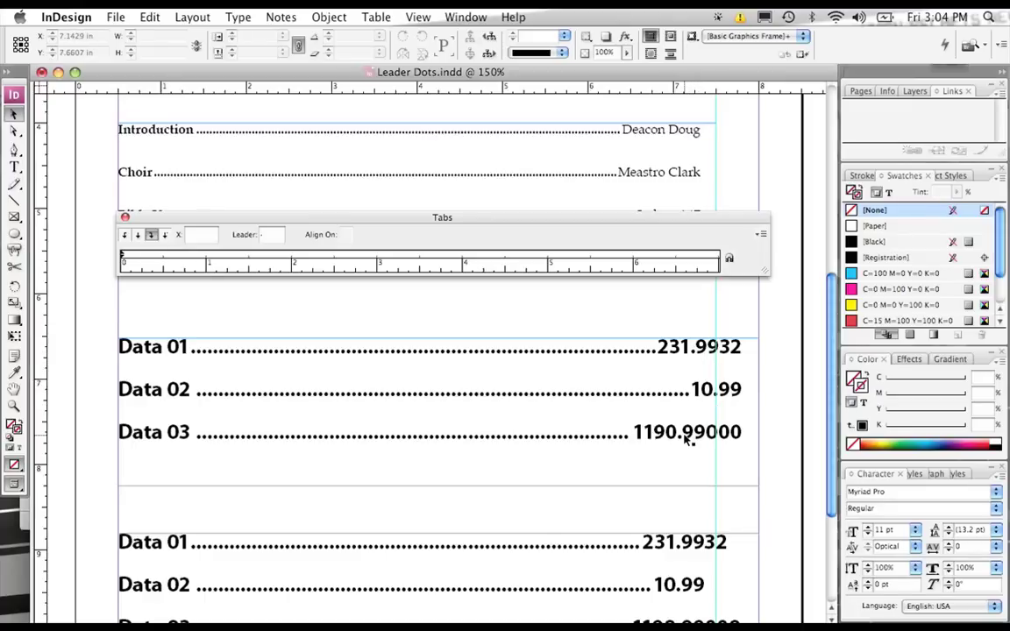
Step: Select the Data 01–03 lines, widen the Tabs panel, and make the 7.3056 in stop a decimal tab
double_click(129, 346)
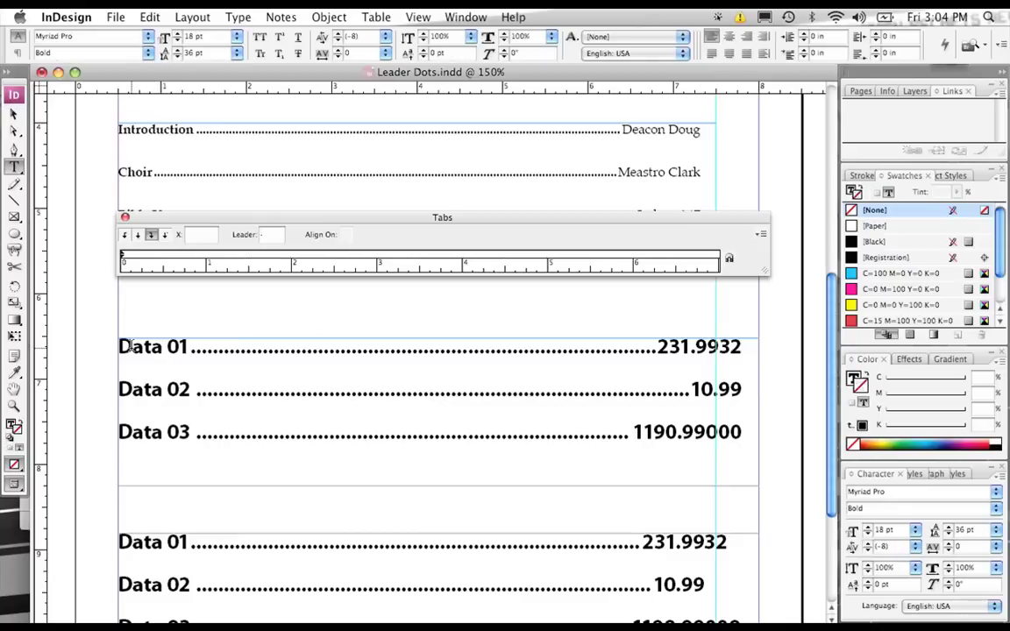
drag(120, 346, 744, 434)
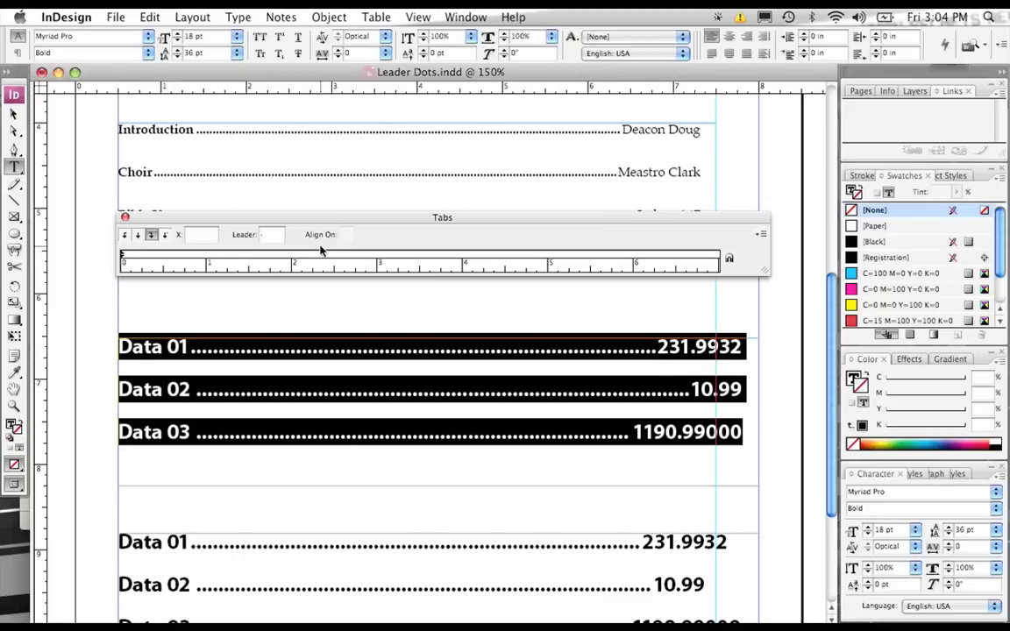
drag(766, 270, 817, 274)
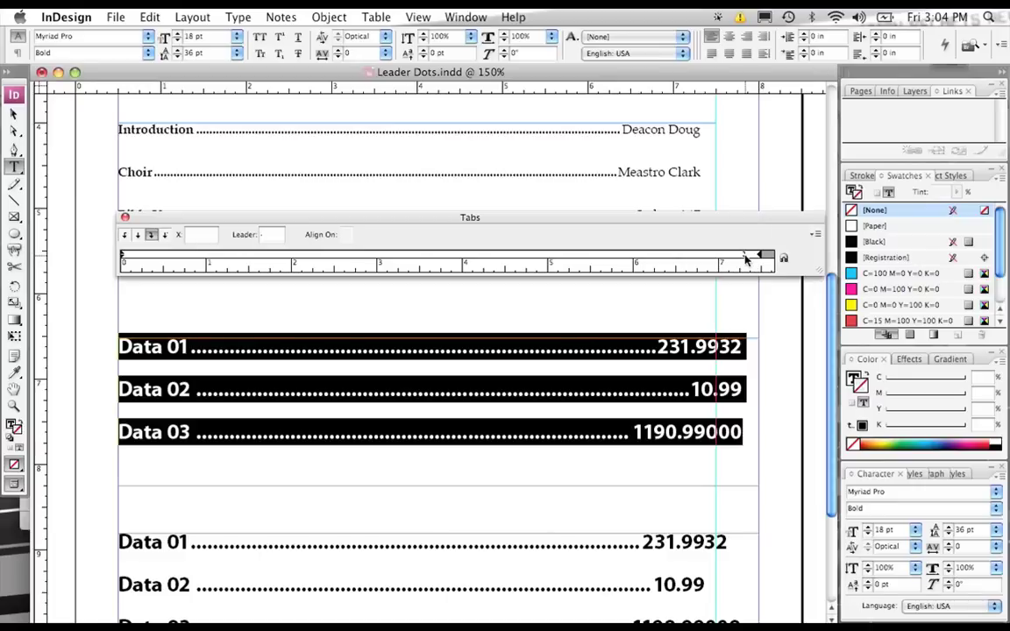
click(745, 259)
click(165, 238)
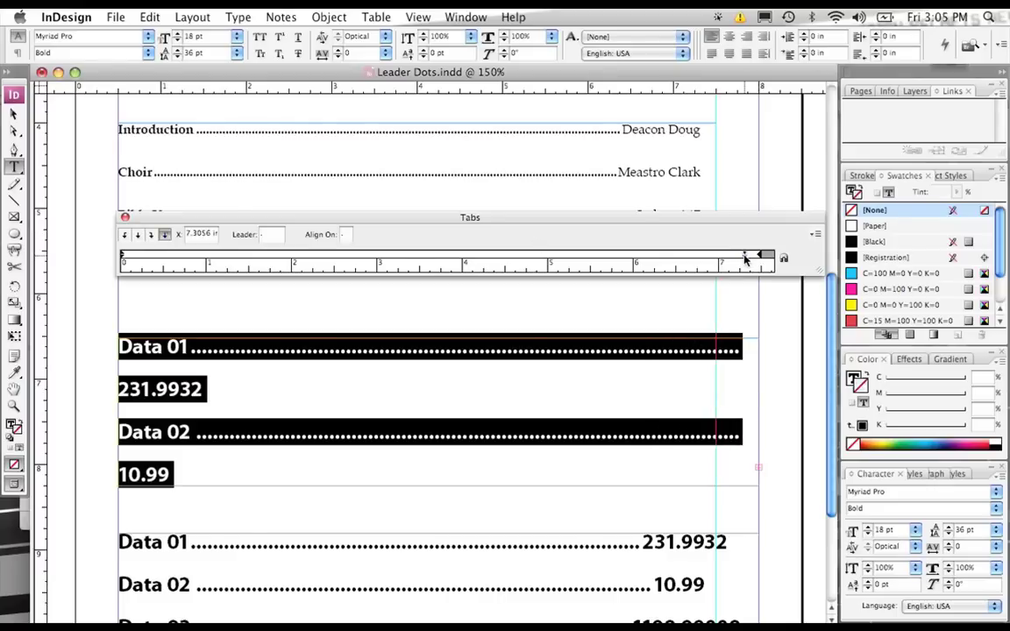
click(746, 268)
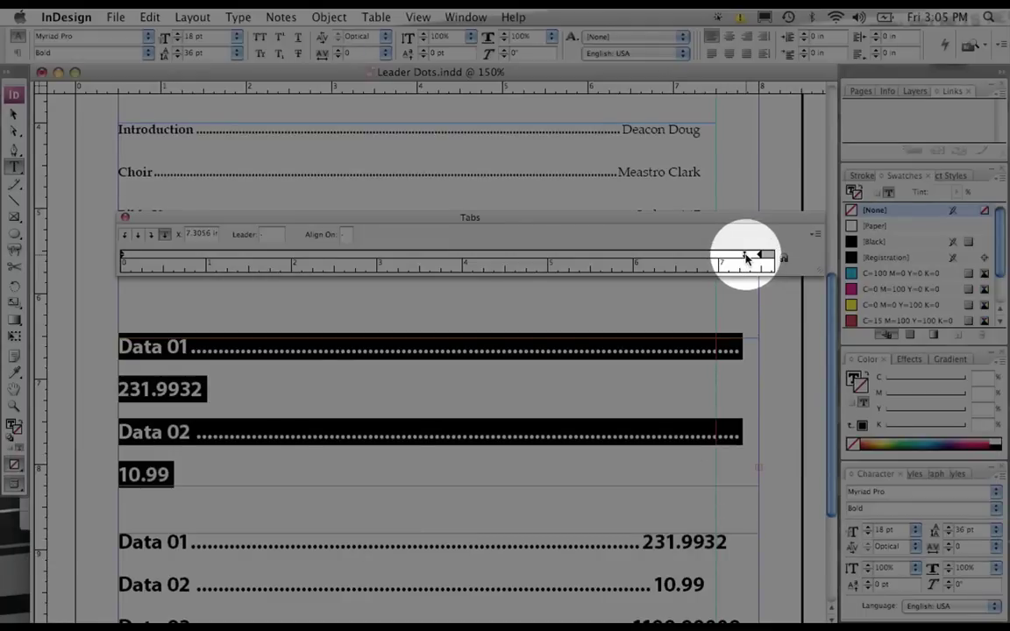
click(746, 258)
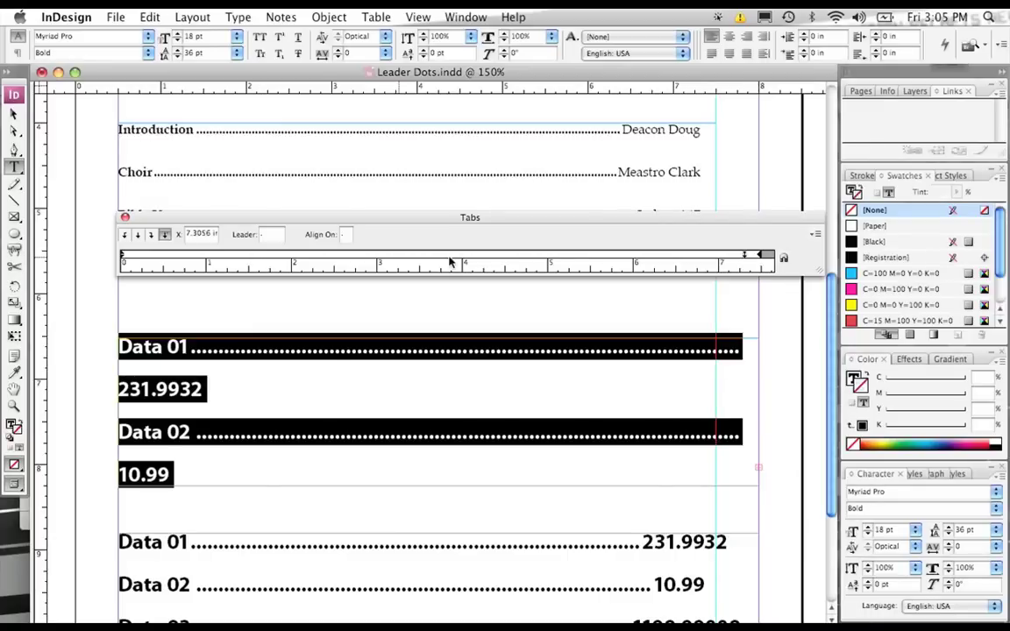
Step: Drag the Data decimal tab stop left to 6.25 in
drag(744, 258, 654, 255)
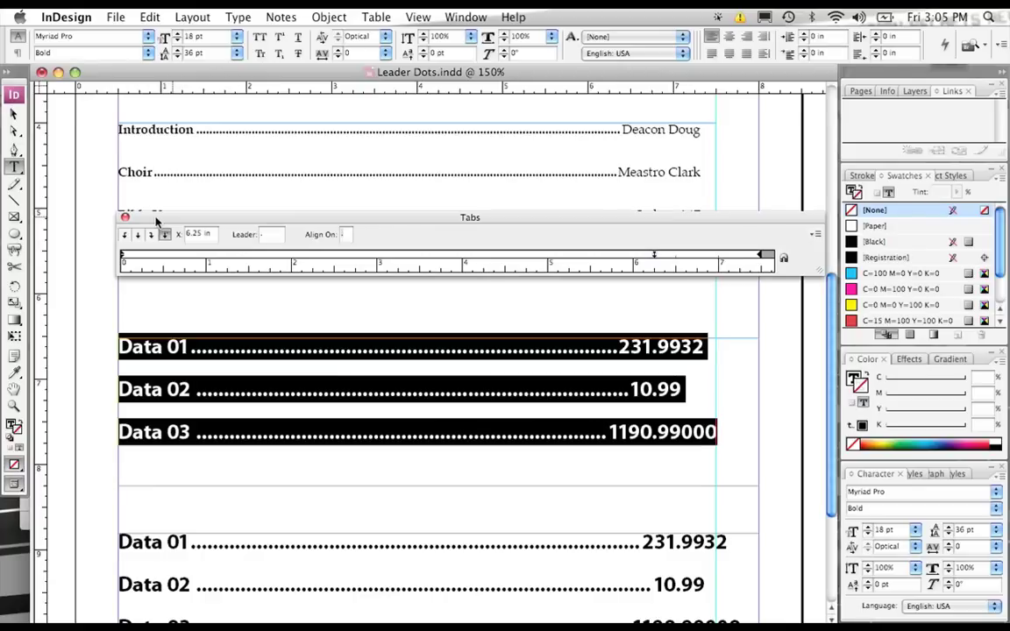
Step: Close the Tabs panel, scroll down, and select the three Data lines again
click(126, 218)
scroll(127, 222, up, 2)
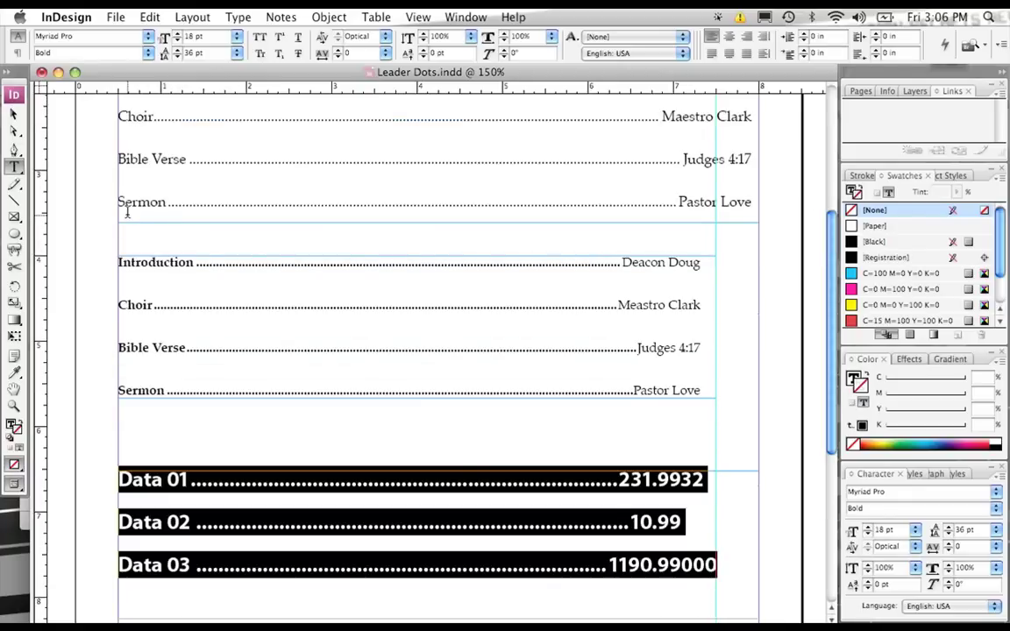
scroll(127, 211, down, 1)
scroll(127, 210, down, 2)
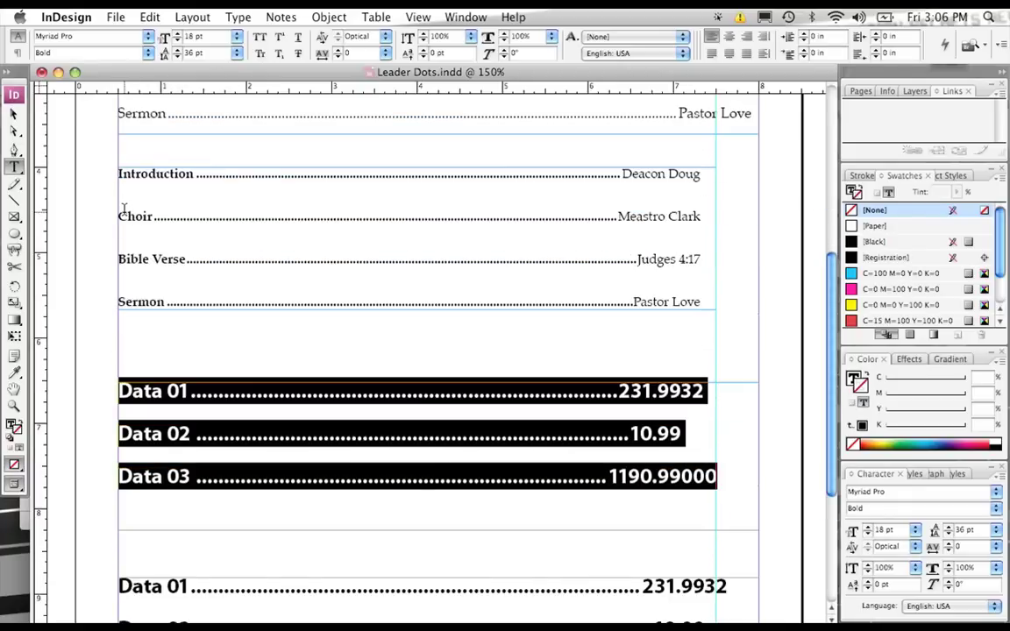
scroll(127, 210, down, 1)
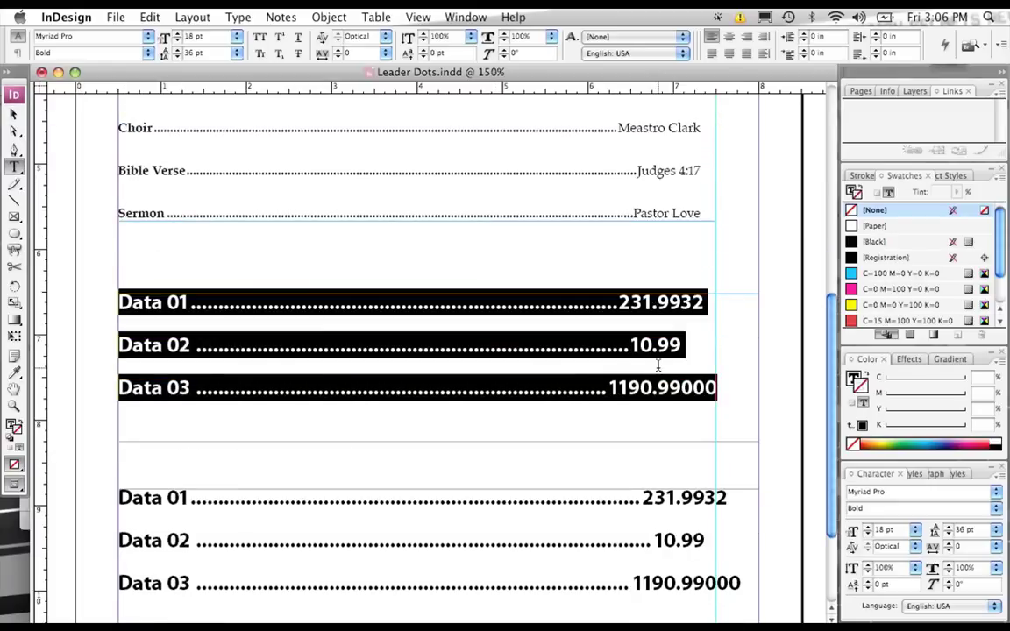
drag(706, 374, 84, 289)
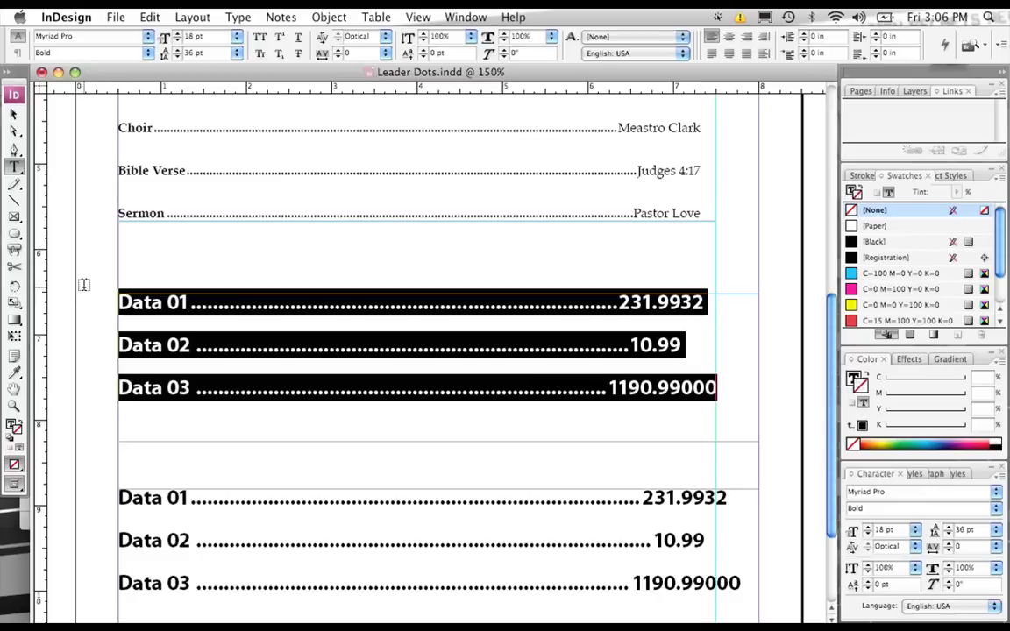
Step: Reopen Tabs, remove the leadered stop, and add a decimal tab at about 1.8056 in
click(238, 17)
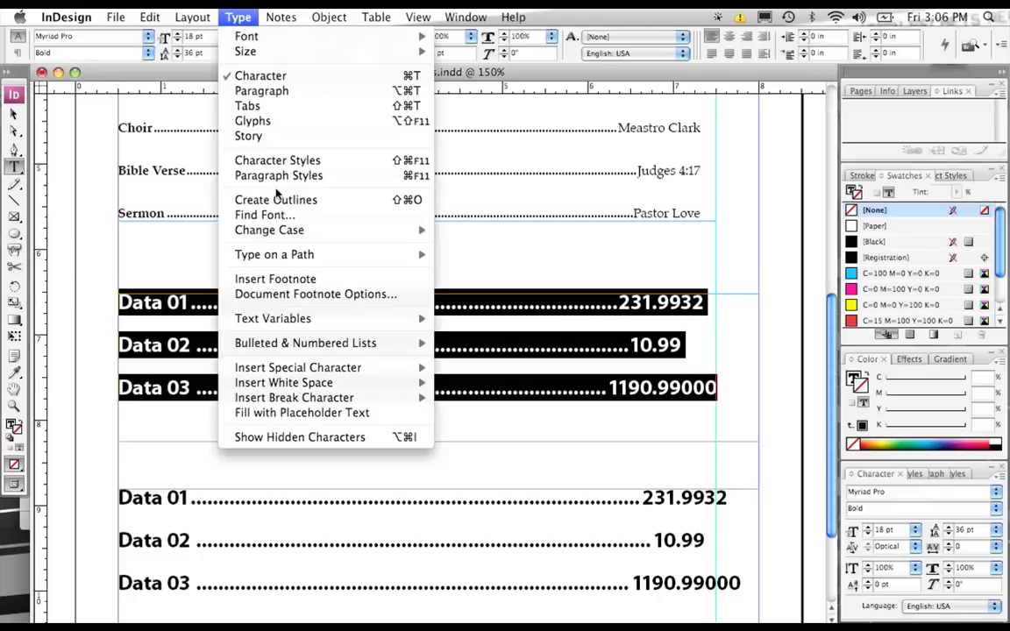
click(247, 105)
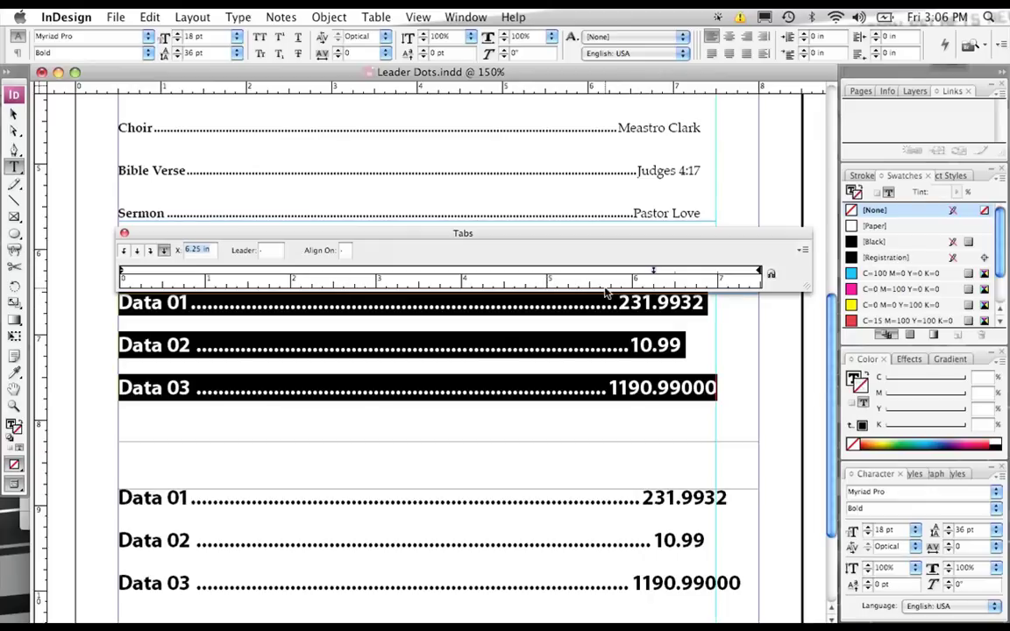
click(242, 252)
drag(653, 272, 278, 268)
click(274, 272)
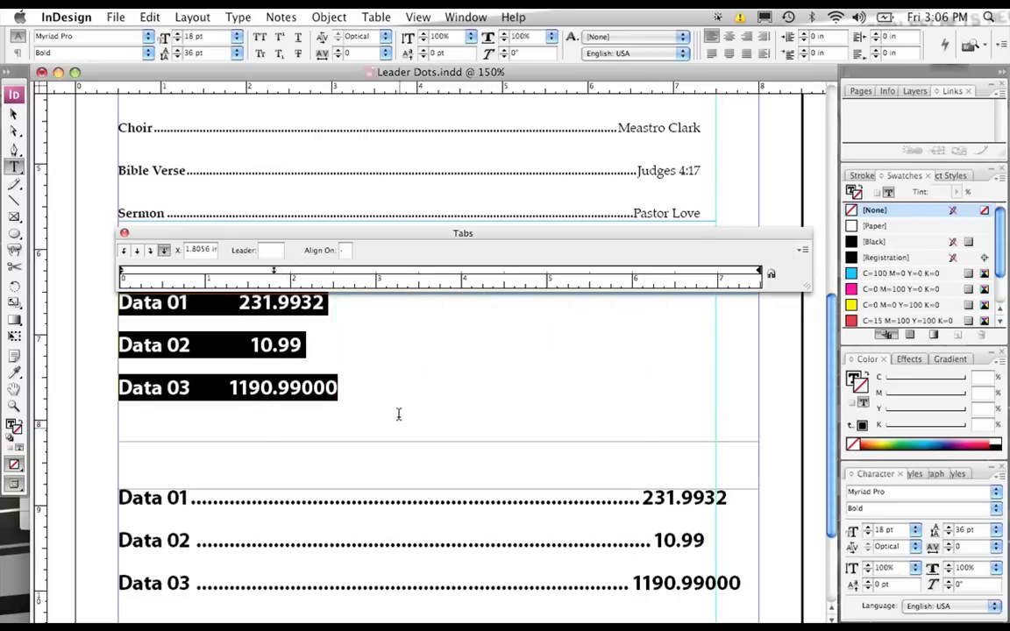